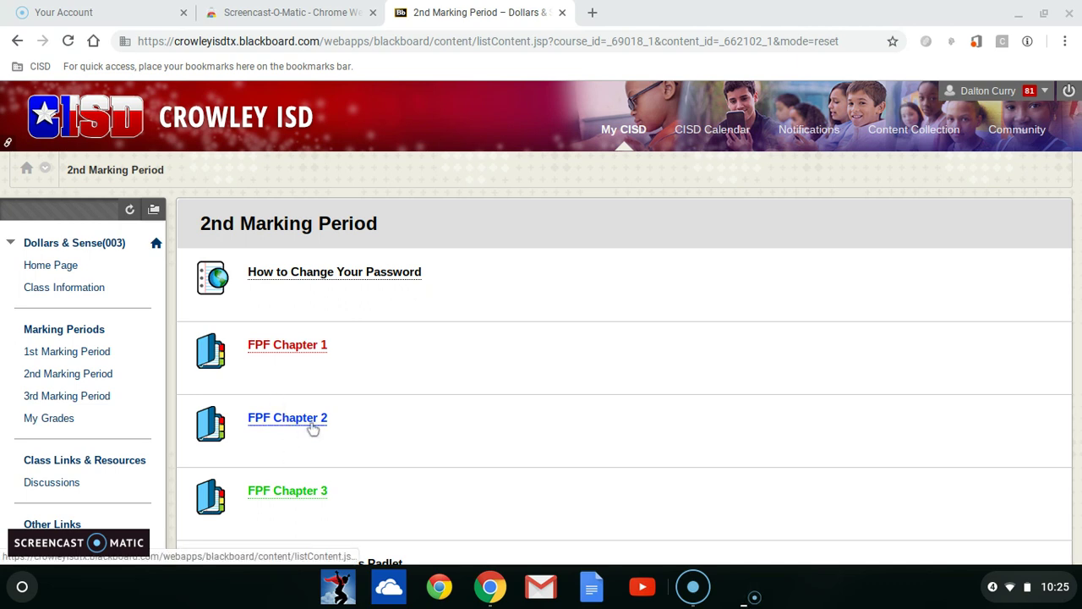
Open the FPF Chapter 3 folder and the FPF C3 L1 Text Review assignment.
click(278, 499)
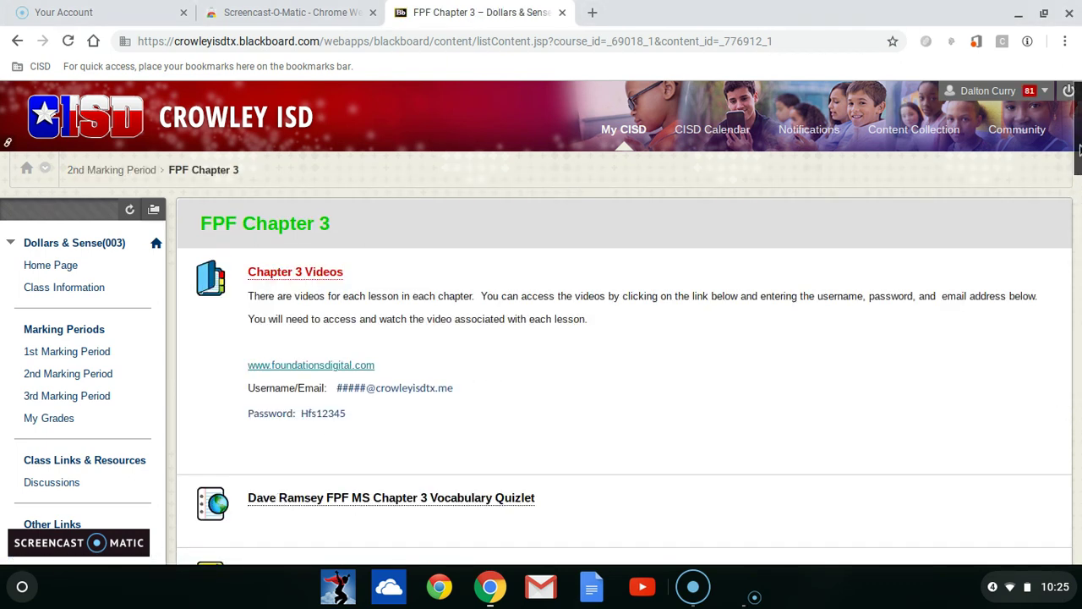
drag(1079, 149, 1078, 223)
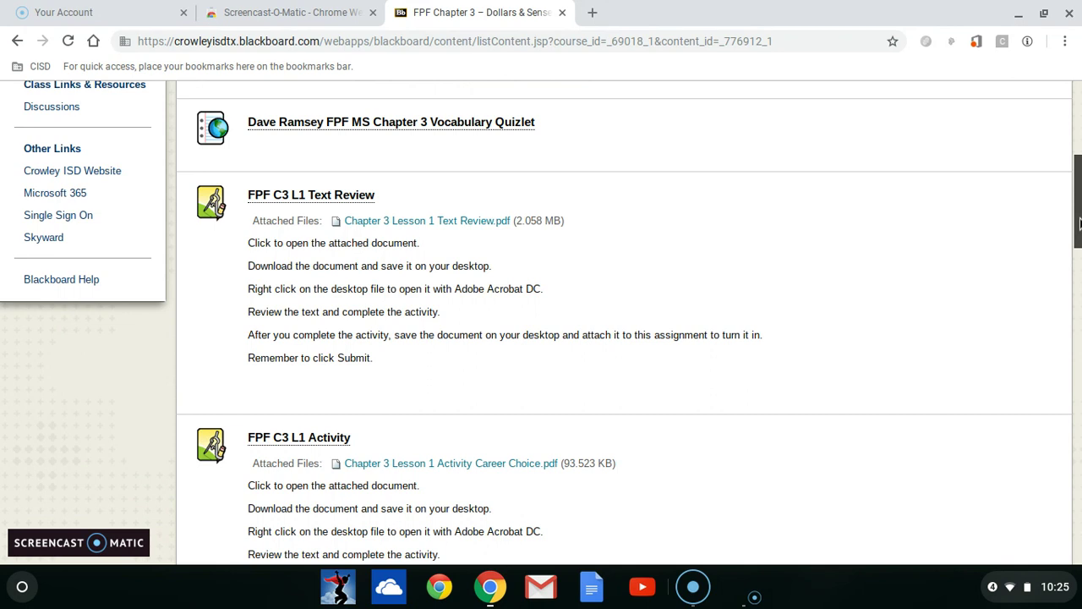
click(281, 200)
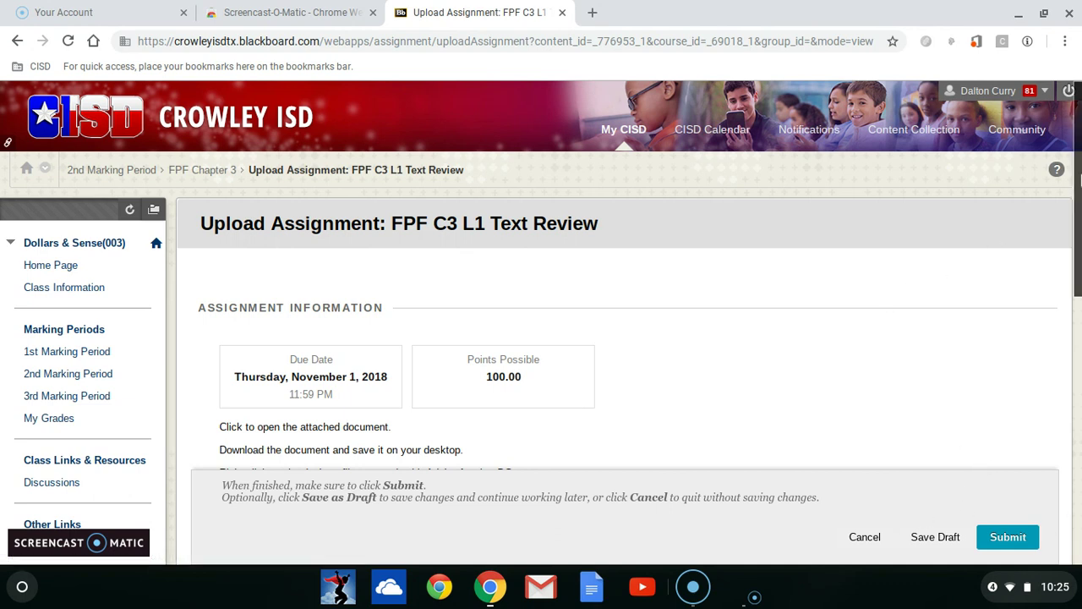
Open the attached Chapter 3 Lesson 1 Text Review.pdf from the Upload Assignment page.
drag(1078, 175, 1068, 312)
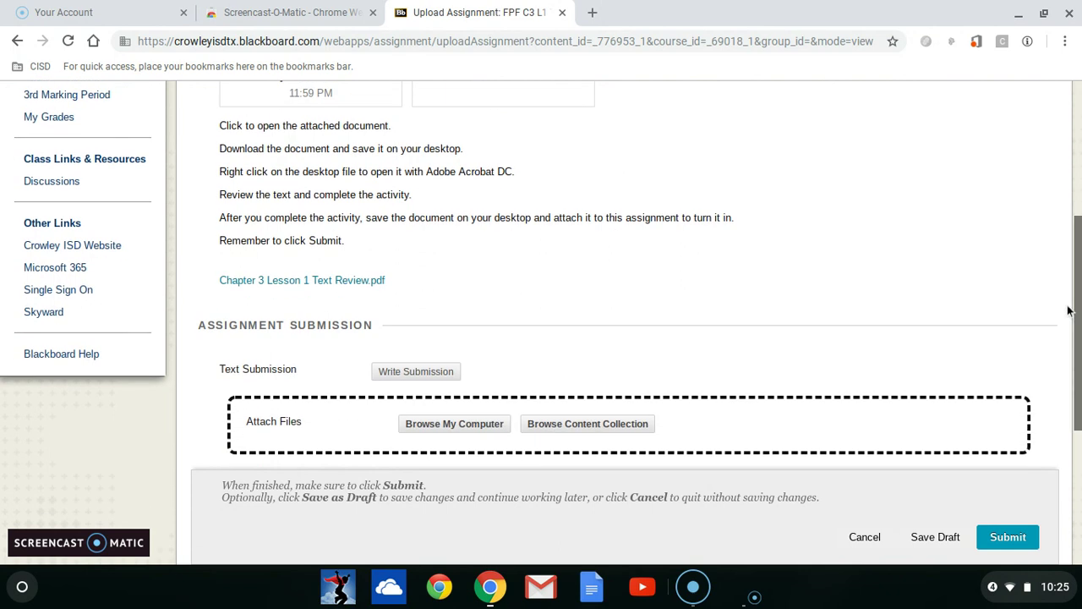
click(344, 281)
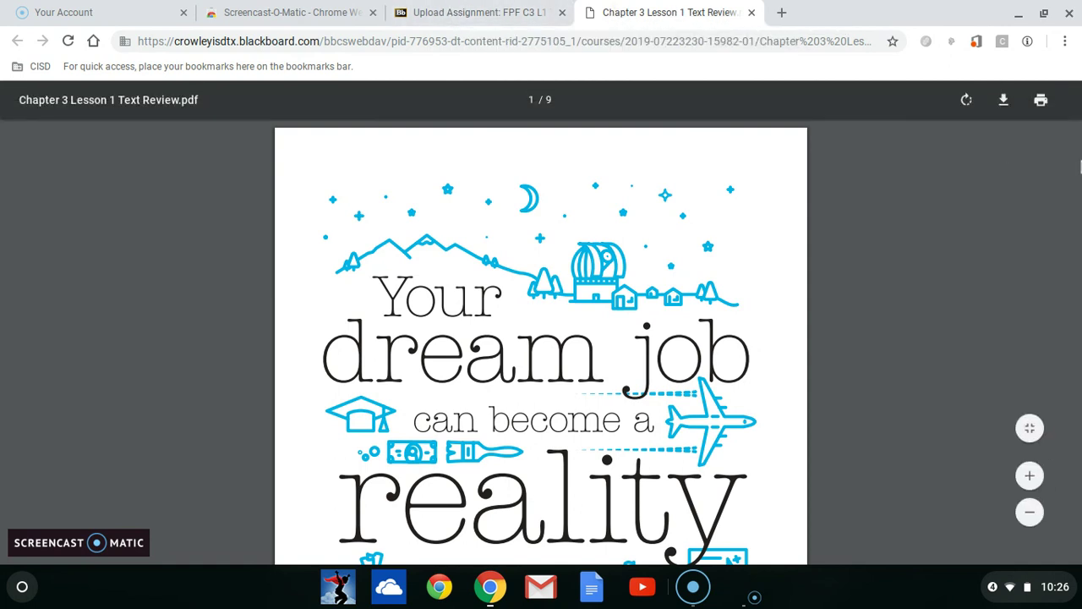
On page 5, fill the blanks after "something you're" and "you" with 'type here'.
drag(1079, 110, 1076, 338)
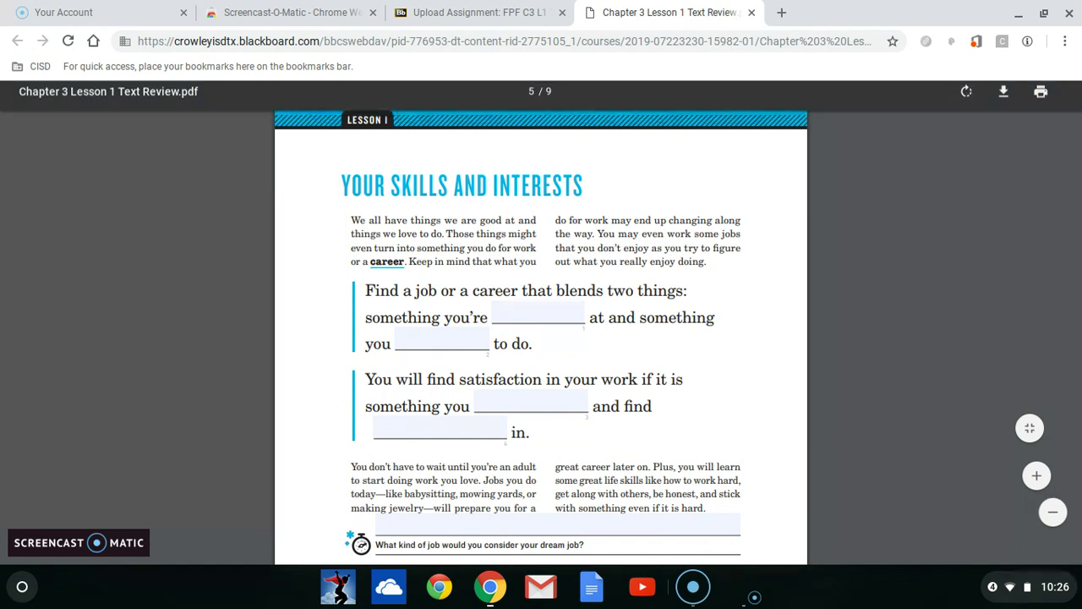
click(537, 316)
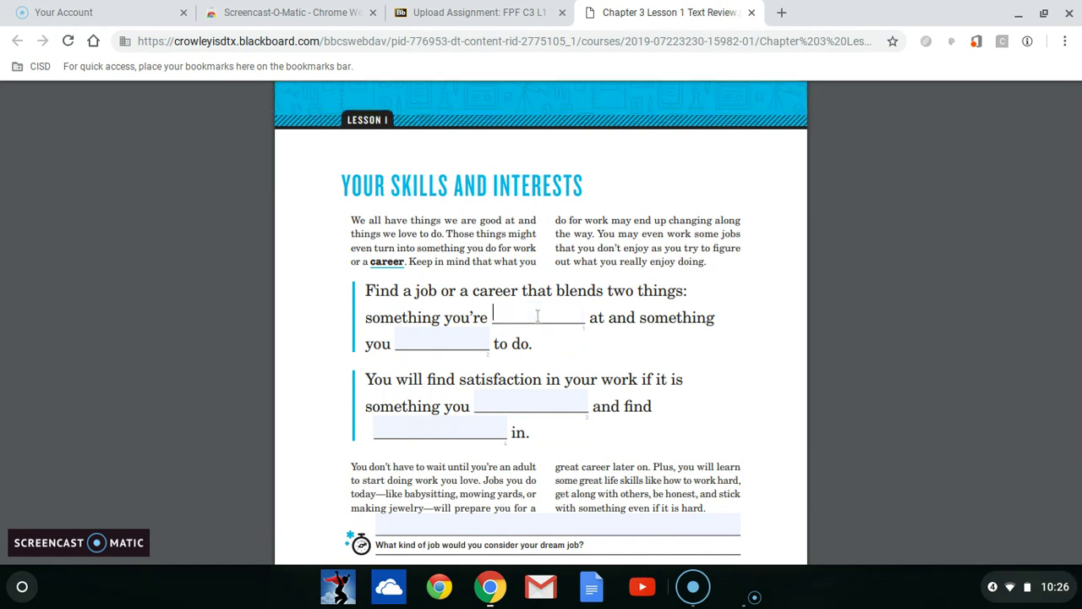
text(typ)
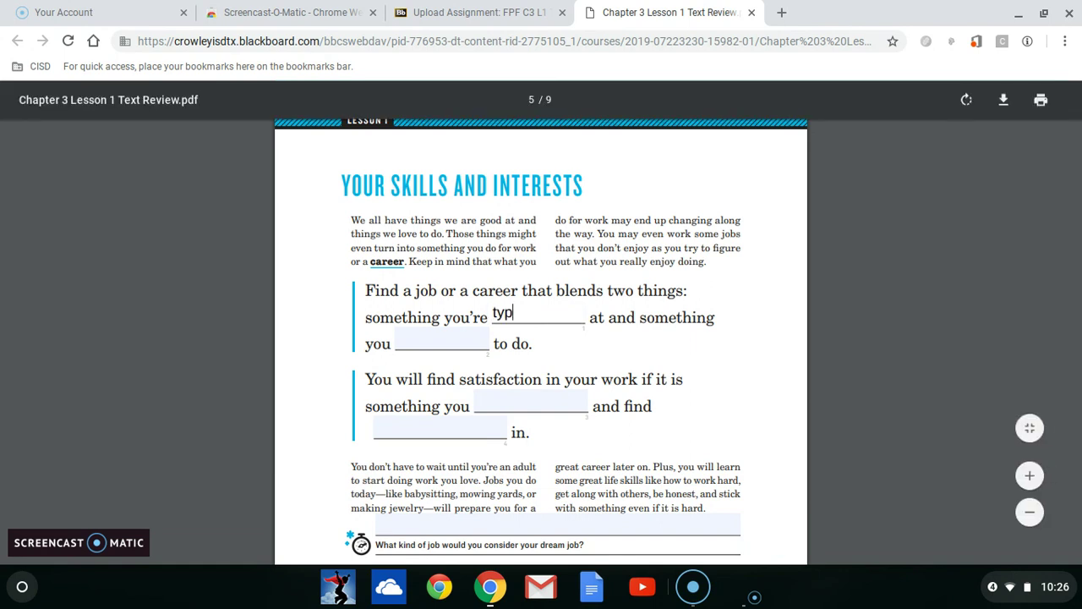
text(e here)
click(418, 344)
text(ty)
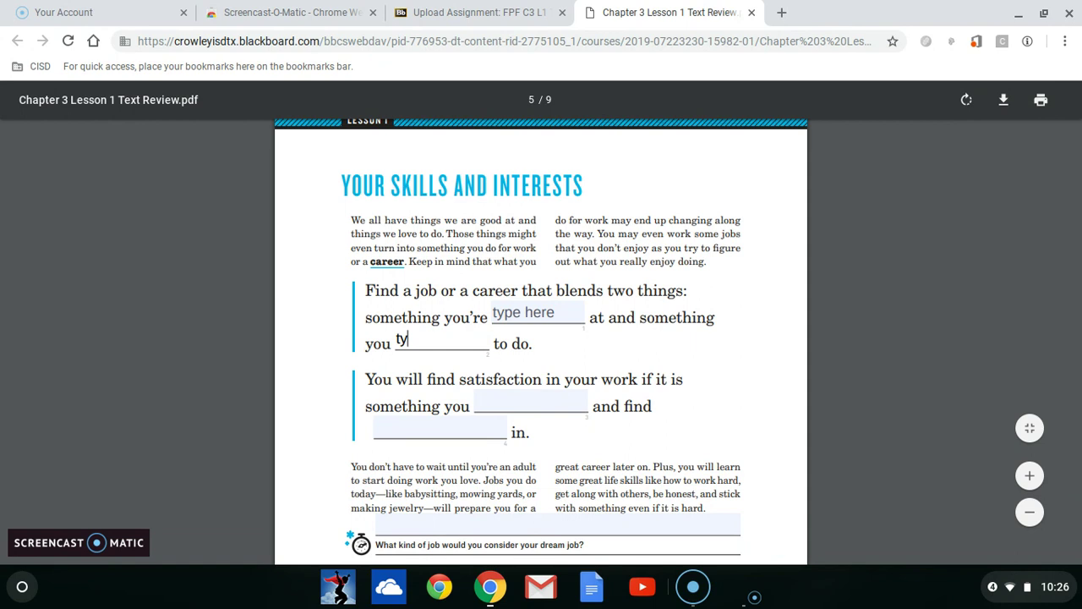
text(pe here)
Fill the third and fourth blanks with 'type here', correcting a typo in the third.
click(488, 403)
text(type)
key(BackSpace)
key(BackSpace)
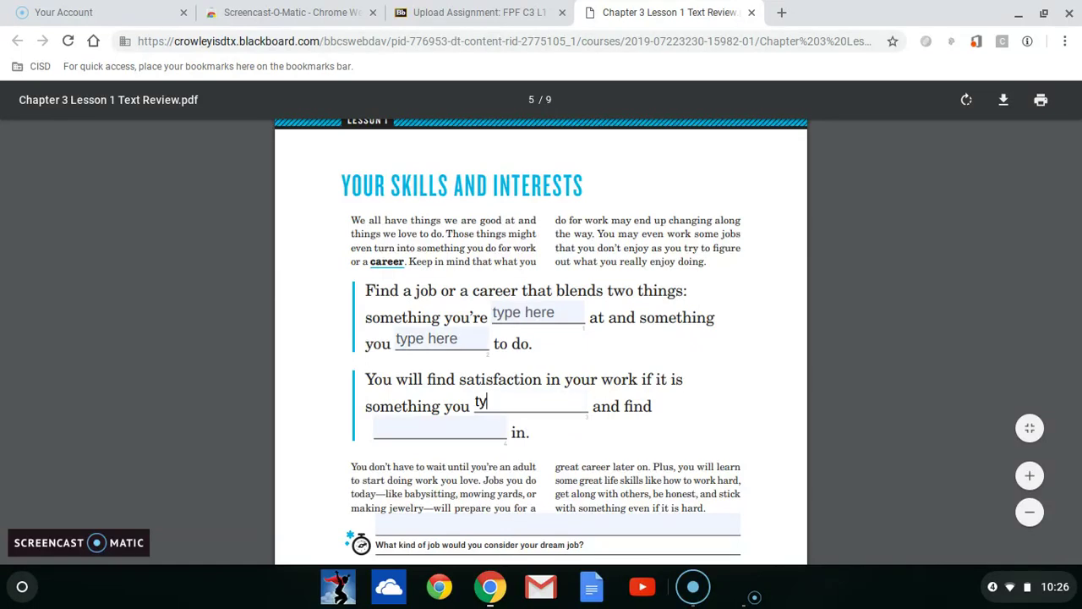
text(pe here)
click(437, 437)
text(type here)
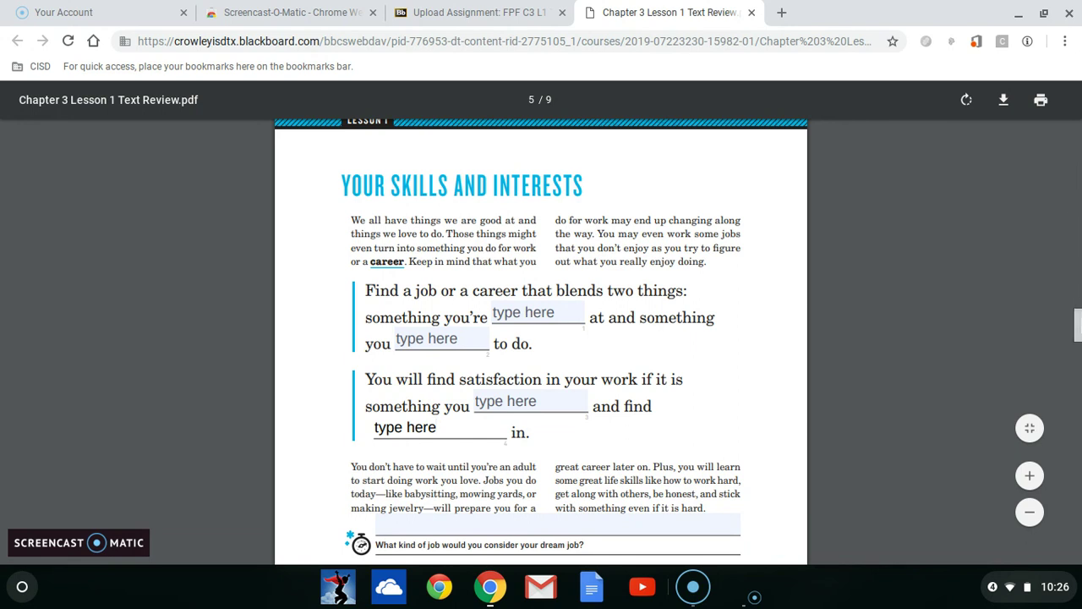
scroll(541, 338, down, 3)
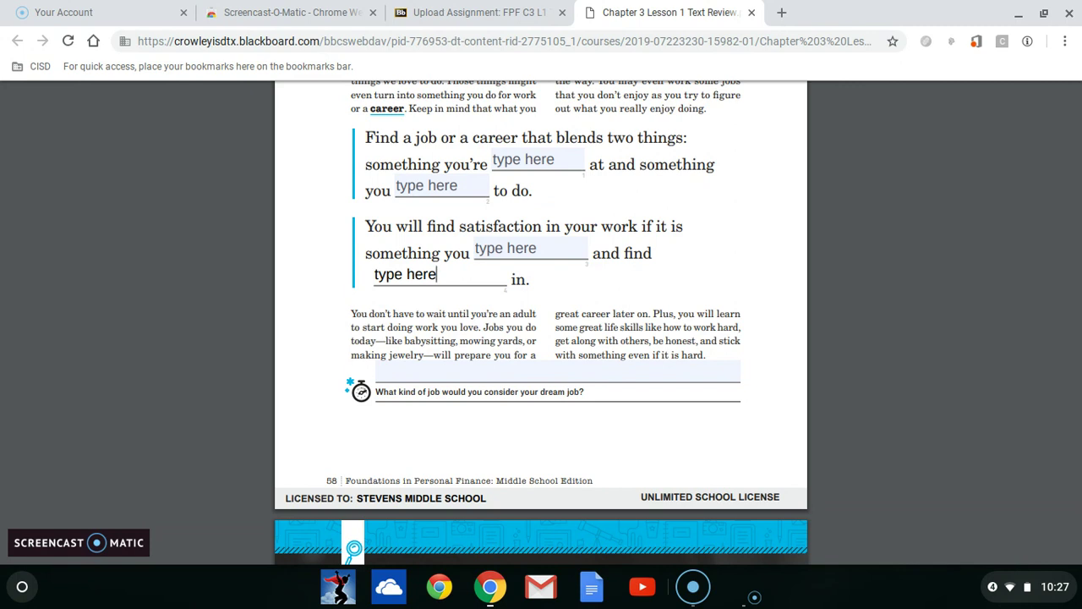
Screenshot the filled page 5, copy it to the clipboard, and scroll to page 7.
key(ctrl+F5)
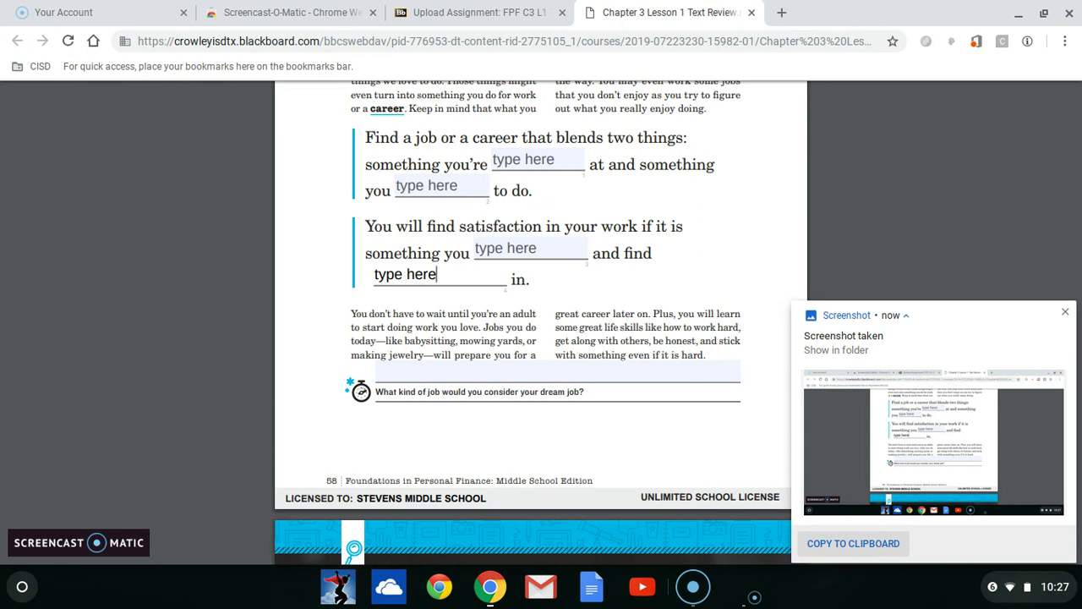
click(878, 543)
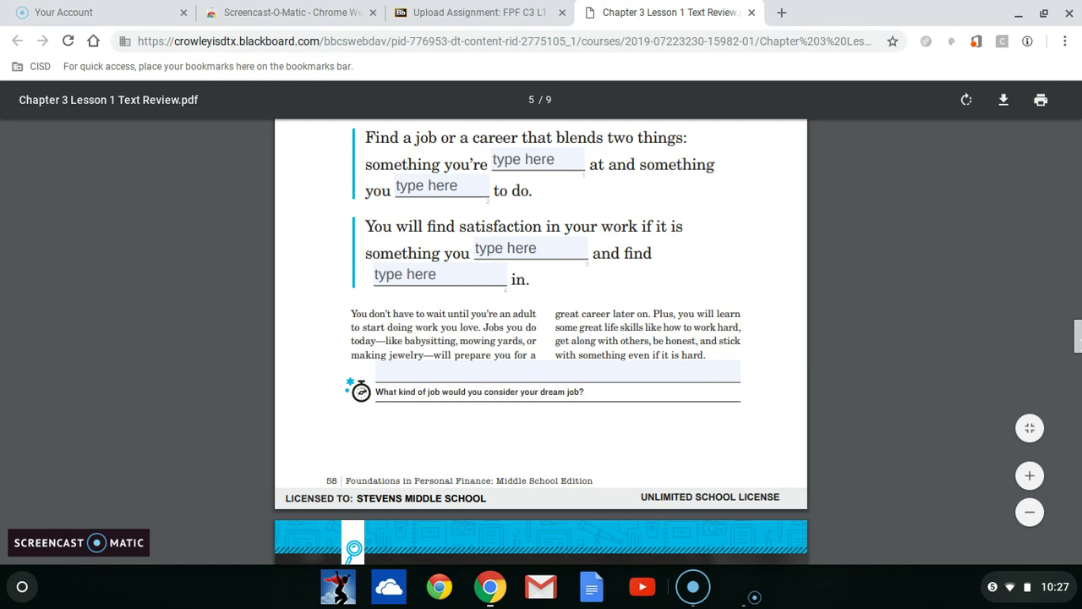
scroll(541, 321, down, 12)
scroll(701, 146, down, 10)
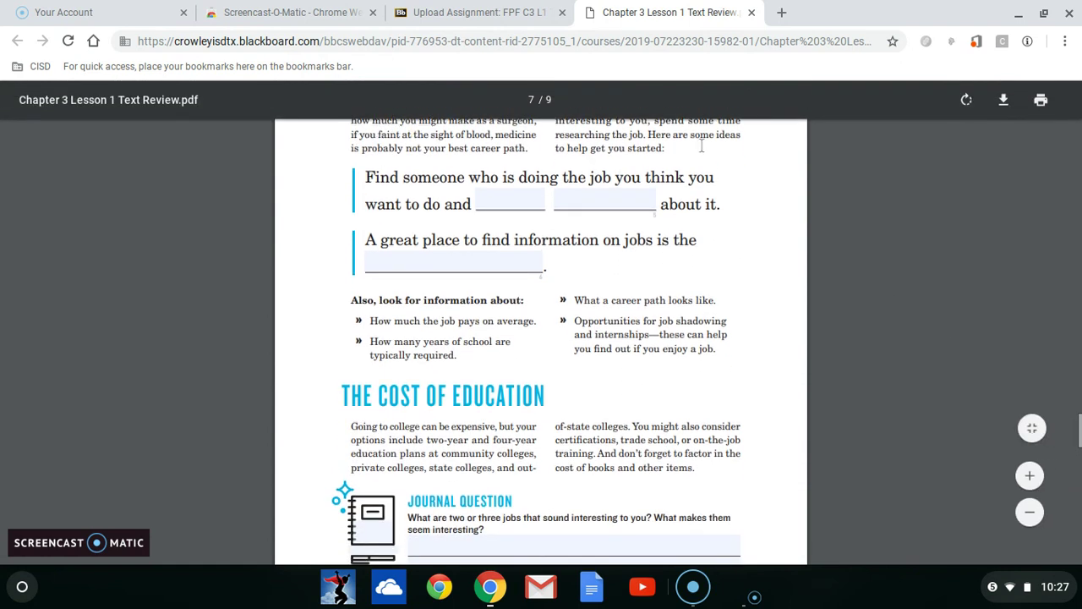
Fill page 7's blanks with 'type', 'type' and 'type more', then screenshot and copy the page.
click(508, 201)
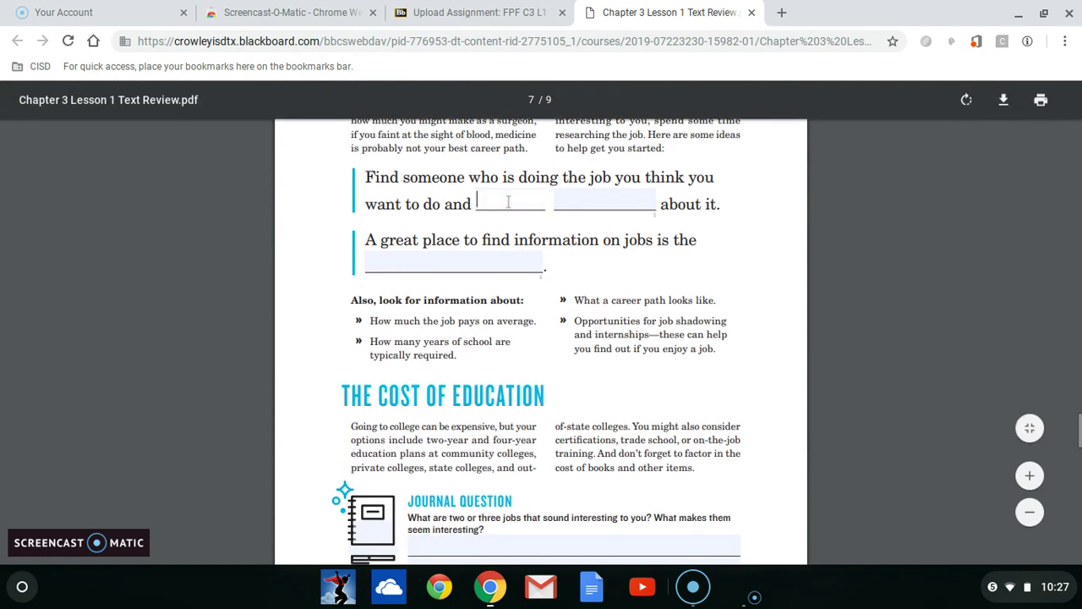
text(type)
key(Tab)
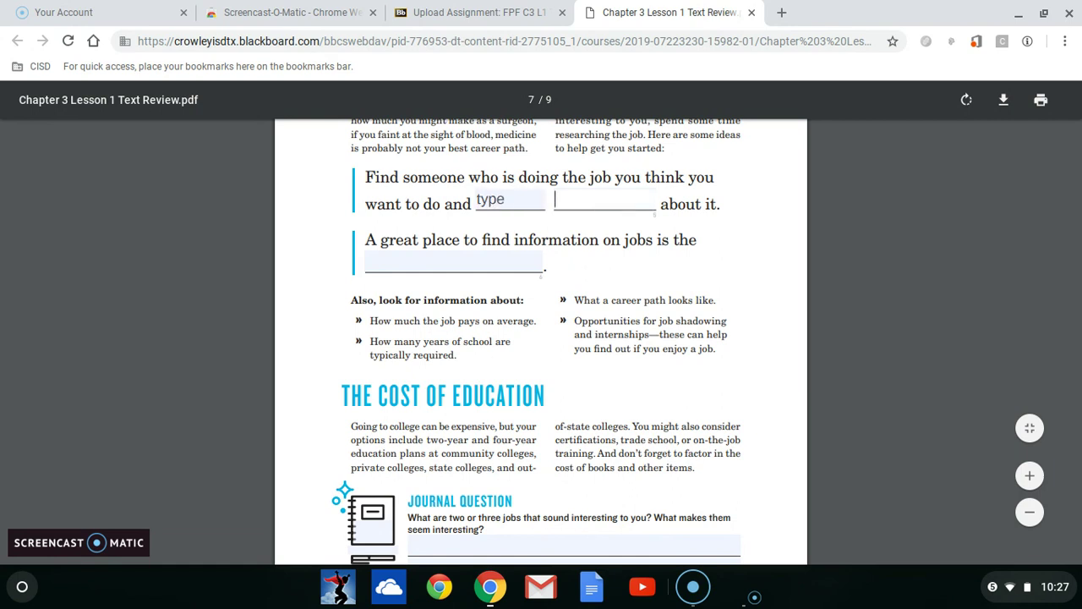
text(type)
key(Tab)
text(type)
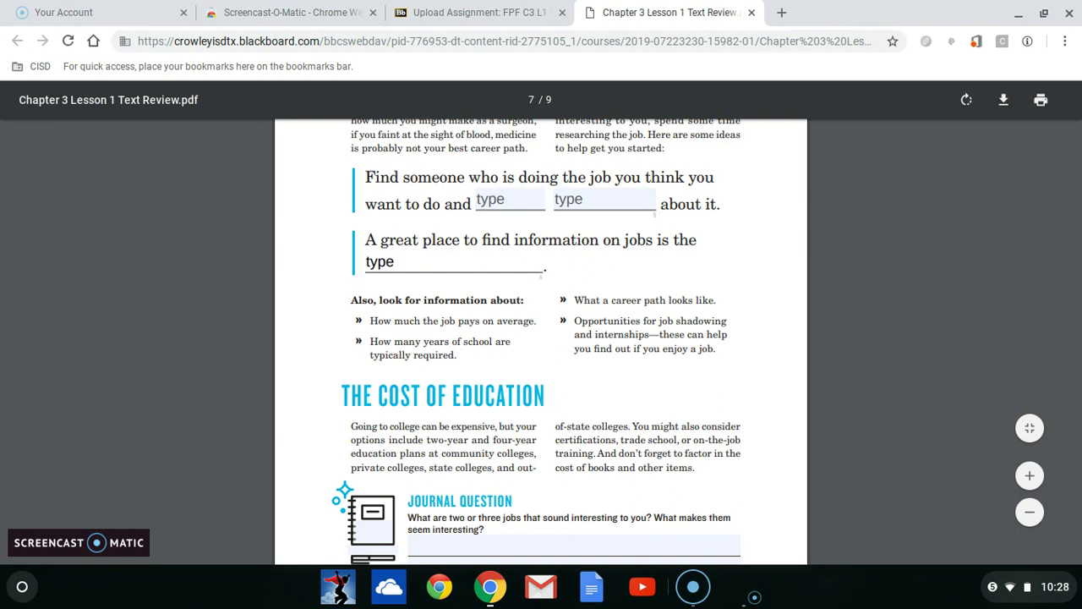
text( more)
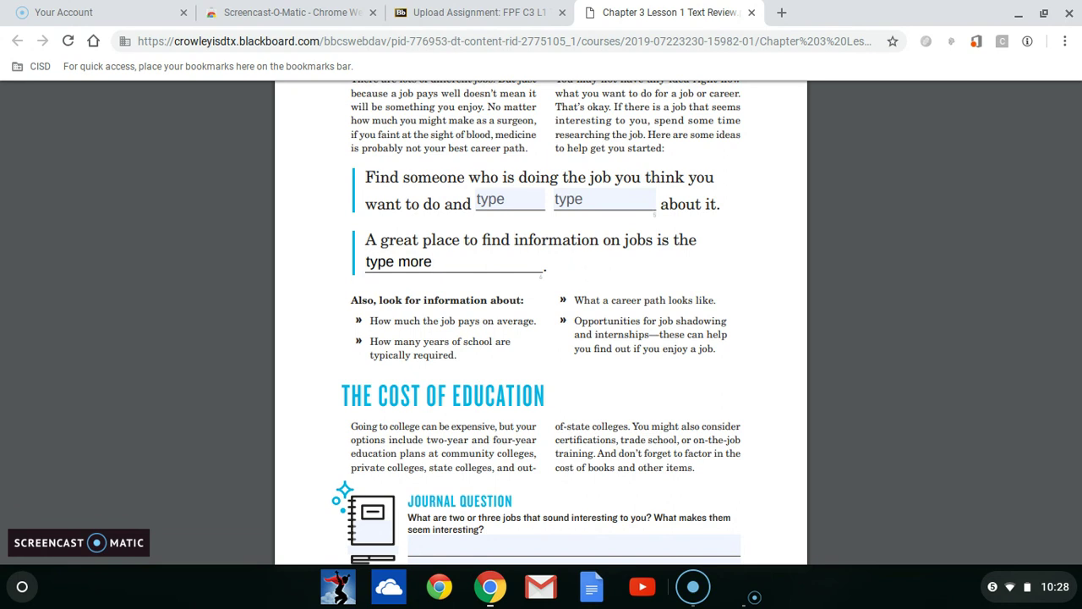
key(ctrl+F5)
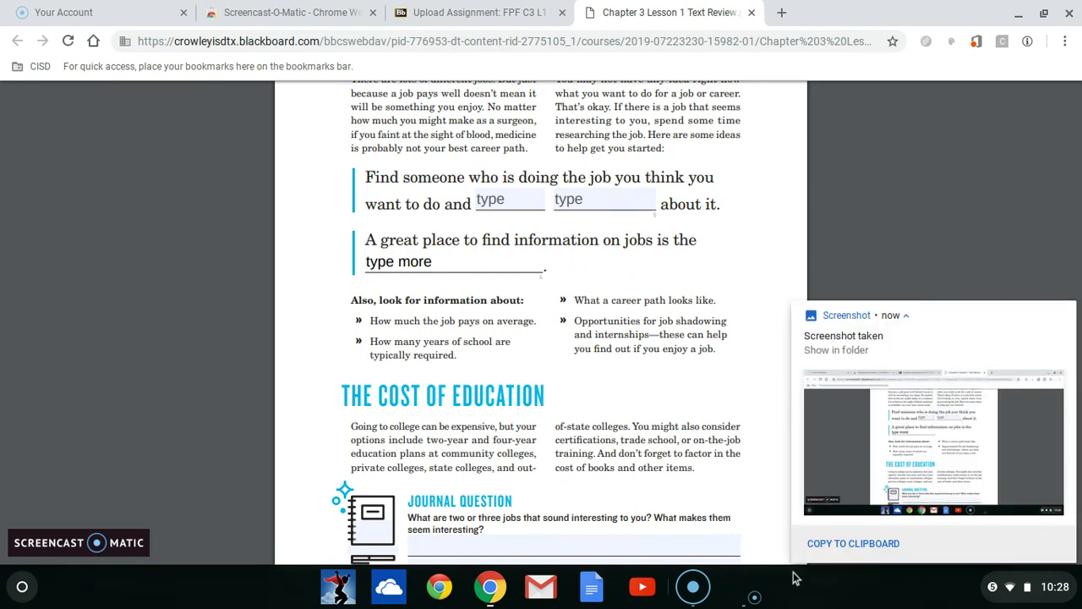
click(866, 542)
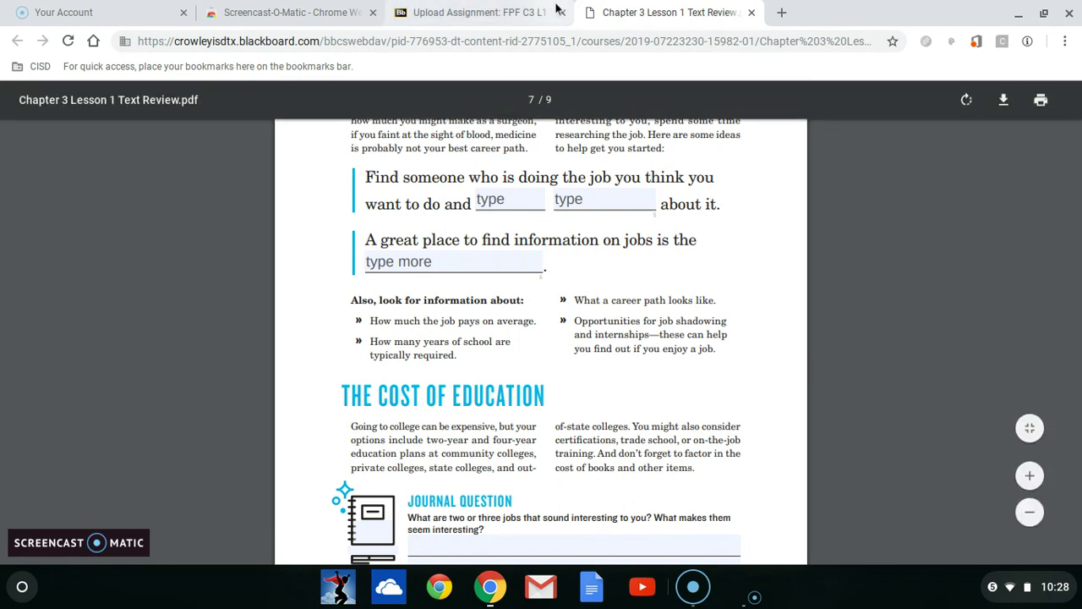
Return to the Upload Assignment page and browse the computer for files to attach.
click(487, 15)
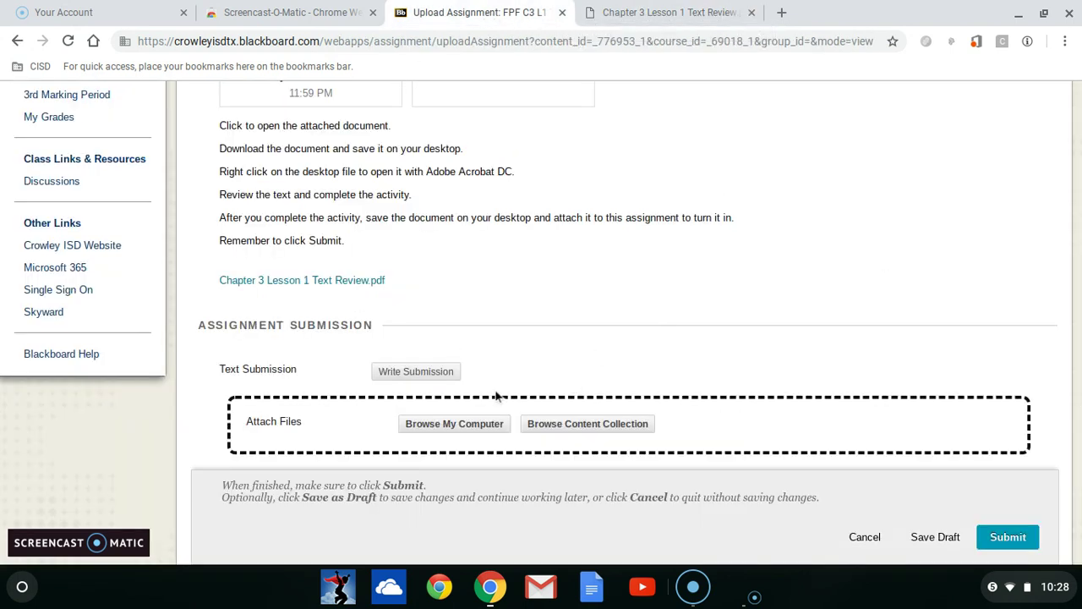
click(463, 426)
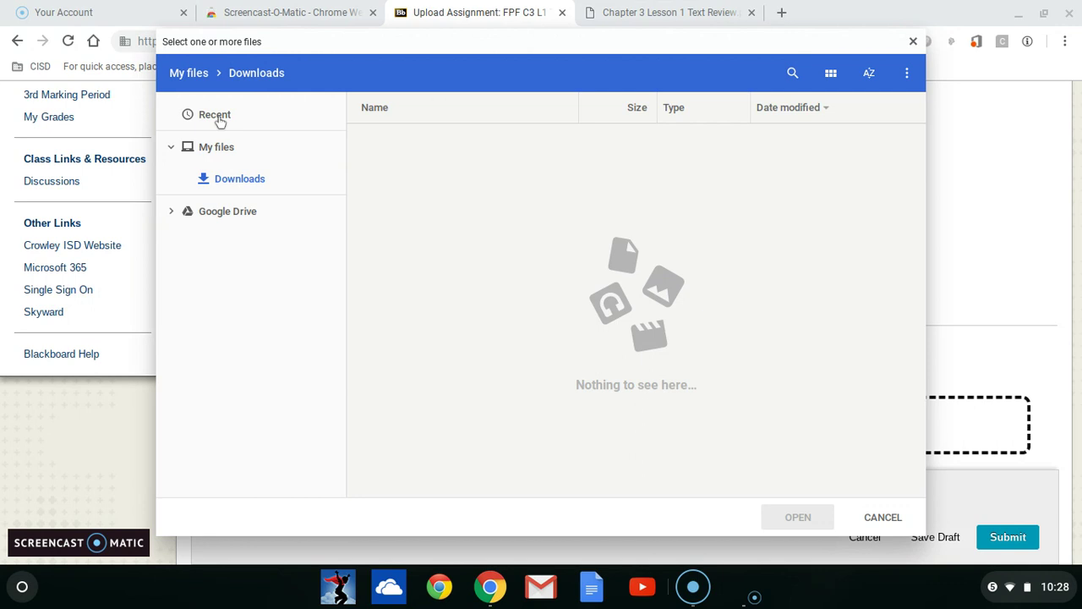
Attach the 10.28.11 AM and 10.27.28 AM screenshots from Recent files.
click(220, 121)
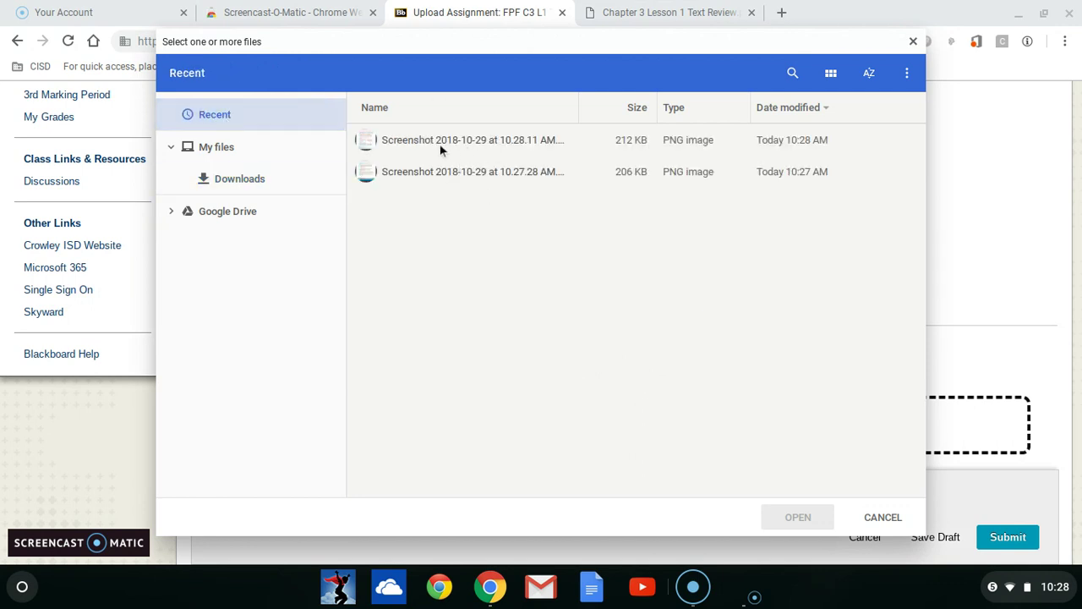
click(436, 141)
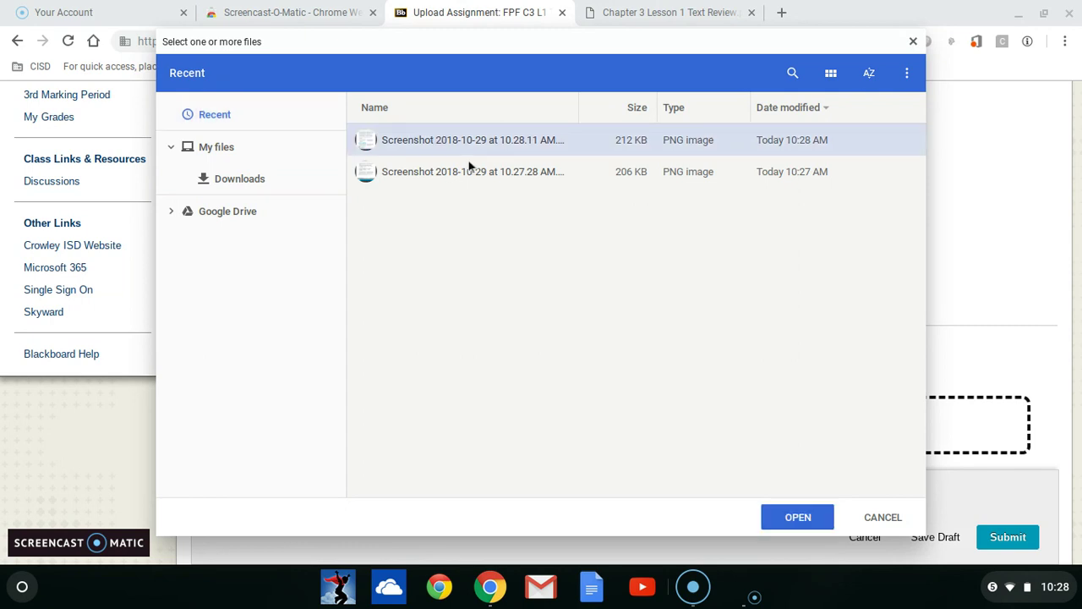
ctrl+click(458, 176)
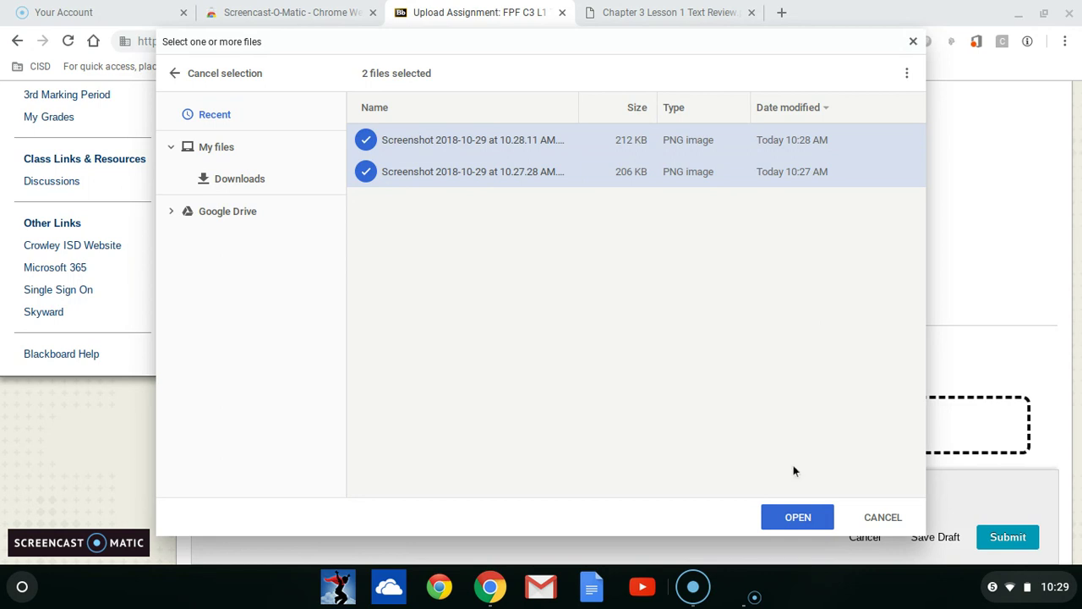
click(795, 515)
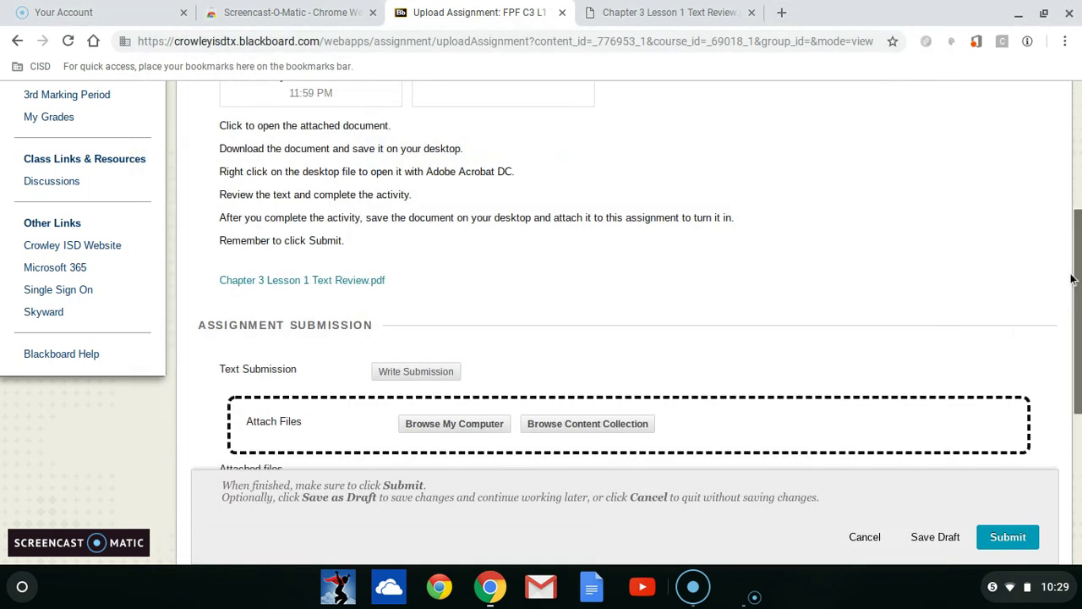
Check the two attached screenshots and submit the FPF C3 L1 Text Review assignment.
drag(1071, 279, 1078, 380)
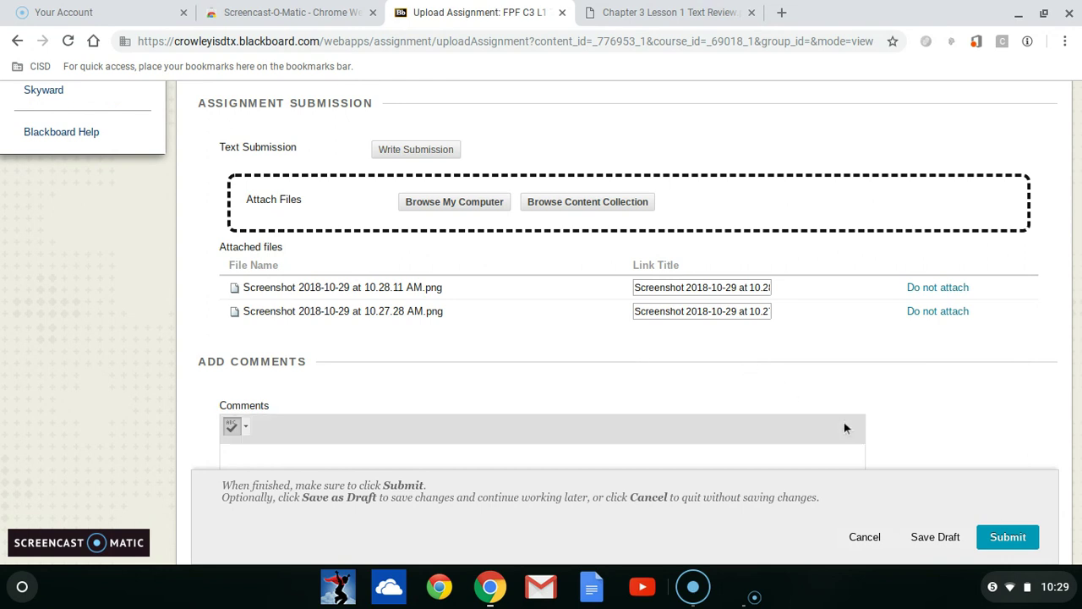
click(868, 541)
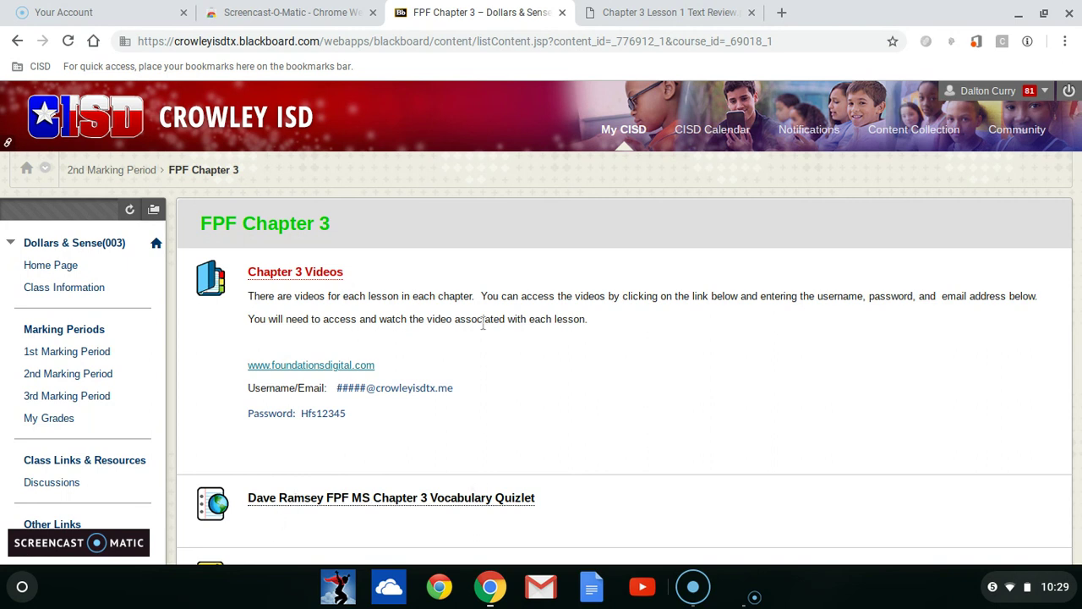
Capture and copy a full-screen screenshot, then a partial one of the Chapter 3 Videos area.
key(ctrl+F5)
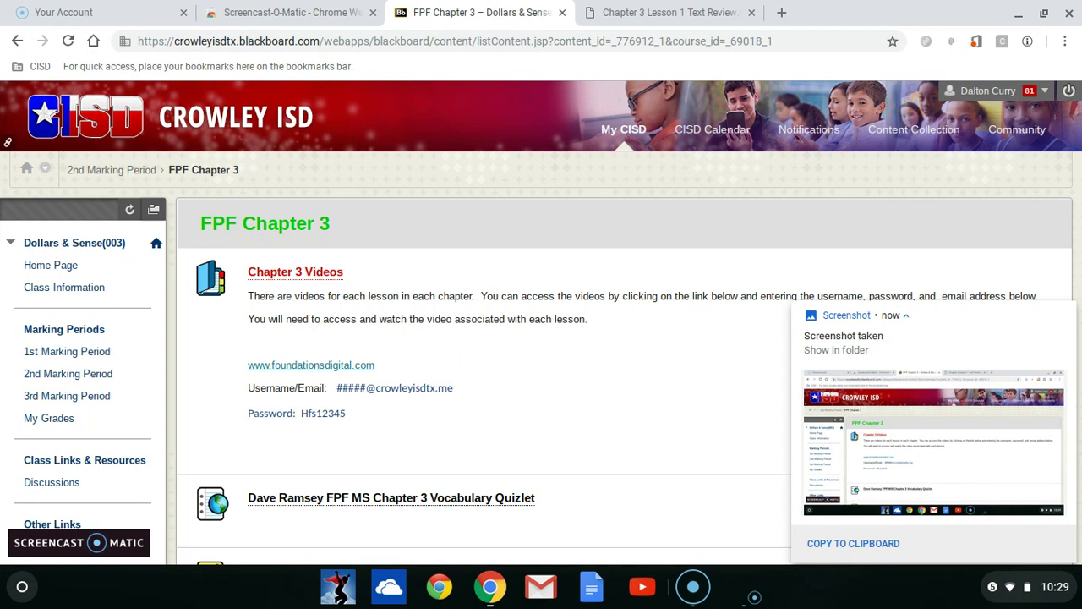
click(850, 546)
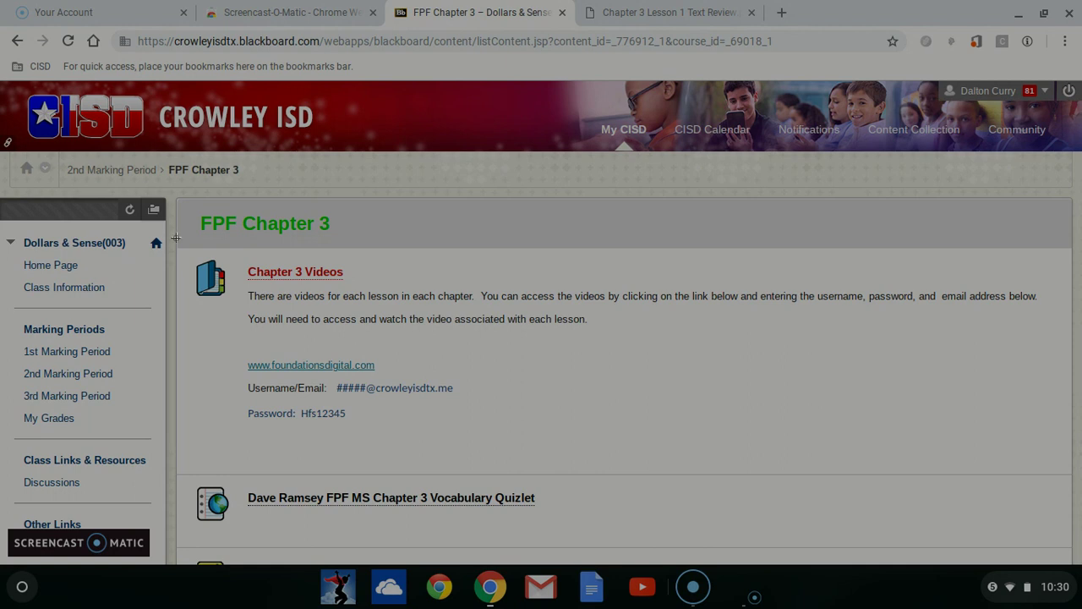
drag(176, 239, 643, 539)
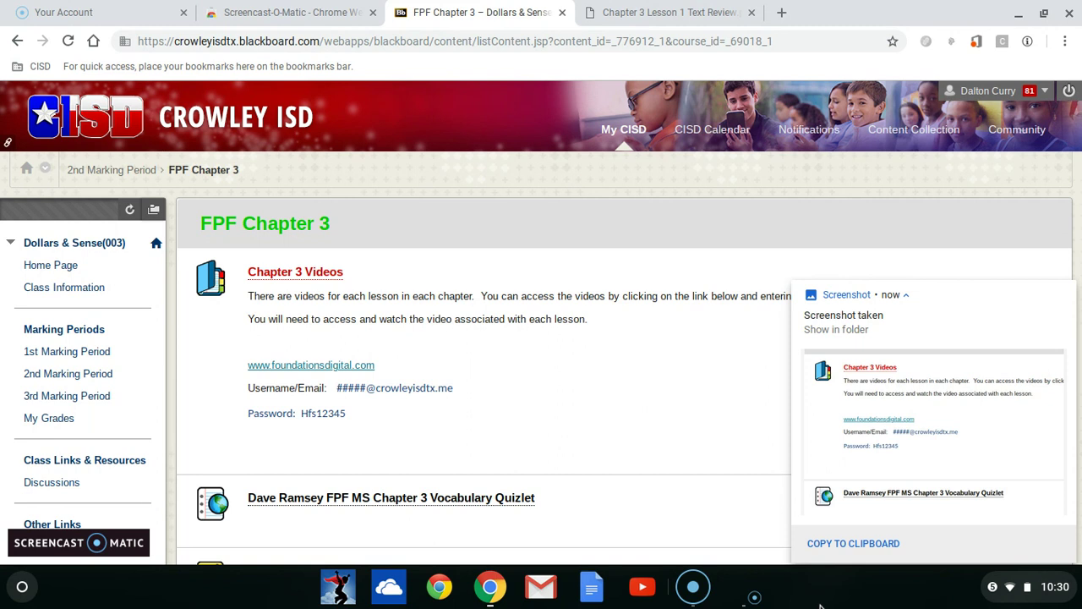
click(831, 547)
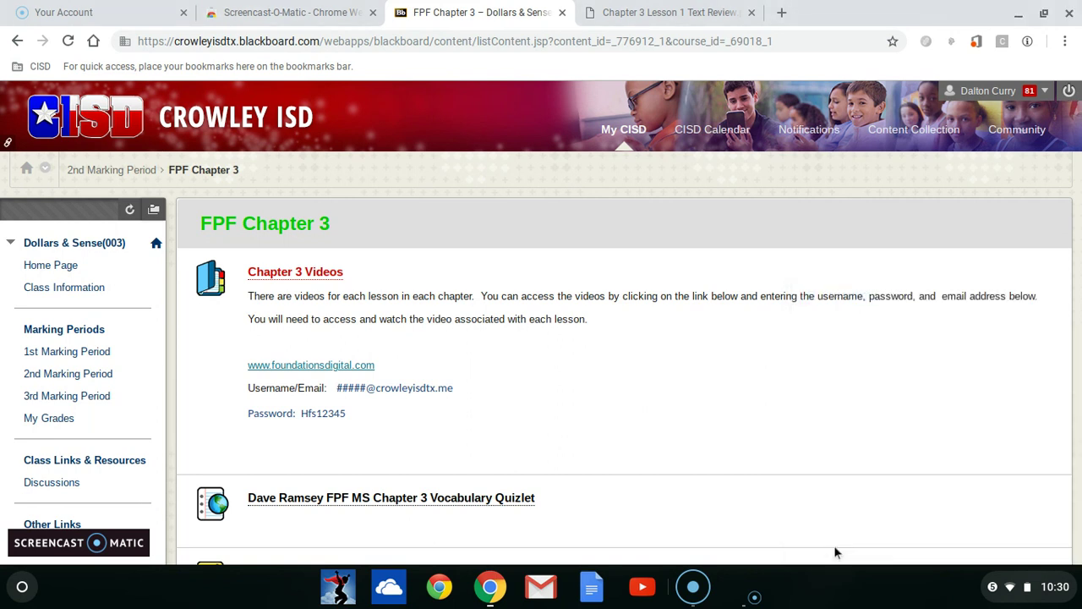